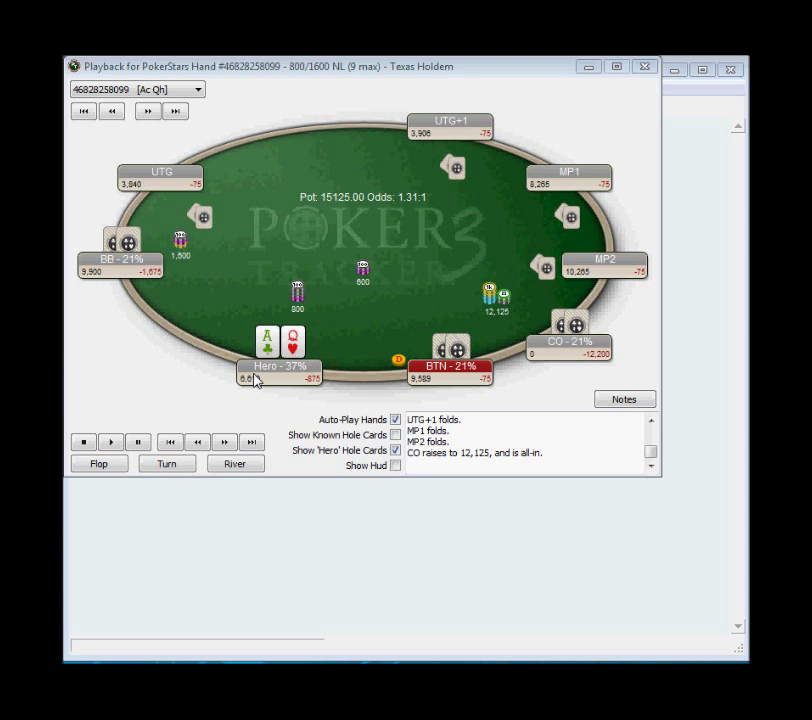
# Step: Close the hand playback and paste the copied hand history into SitNGo Wizard for analysis
pyautogui.hotkey('alt', 'F4')
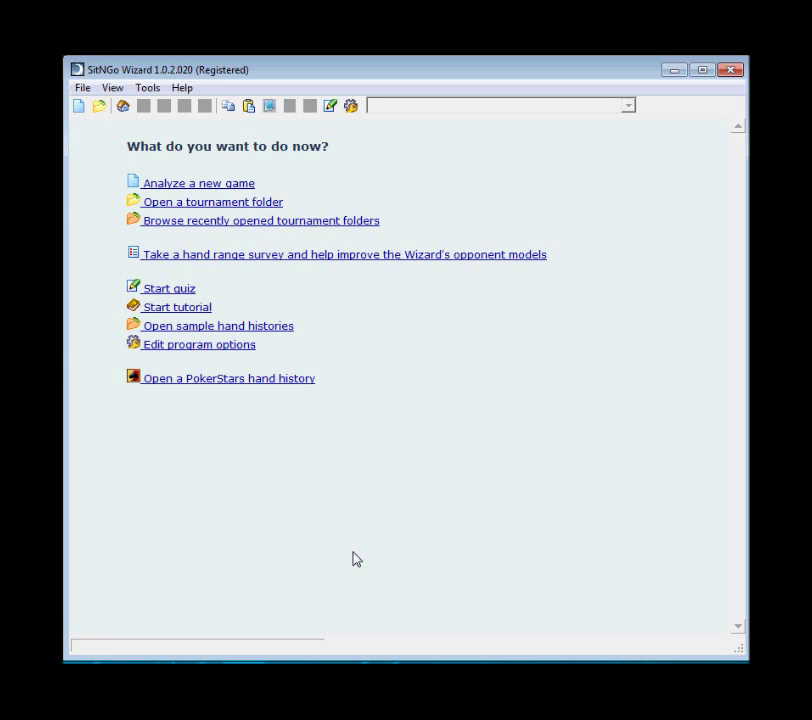
pyautogui.click(272, 256)
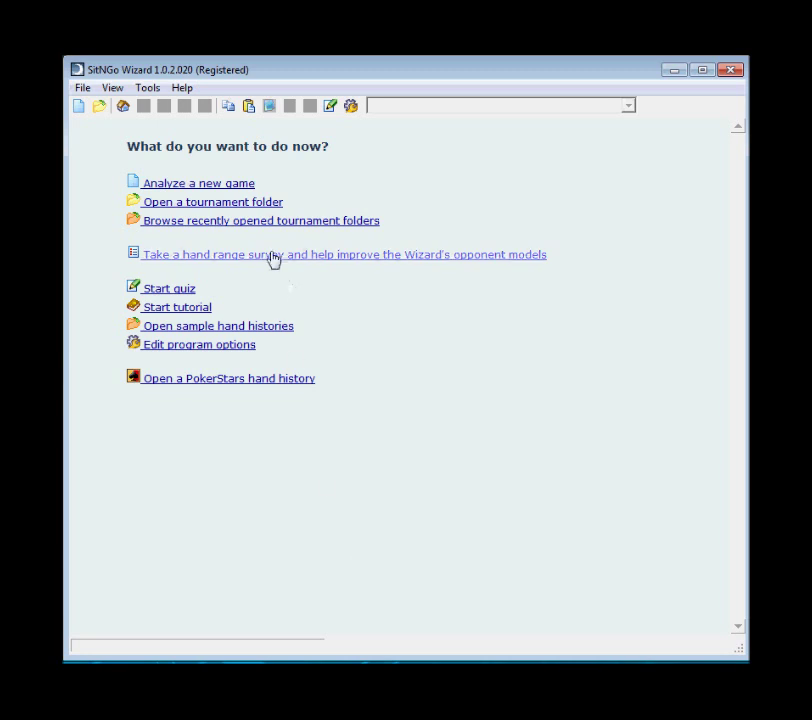
pyautogui.click(248, 110)
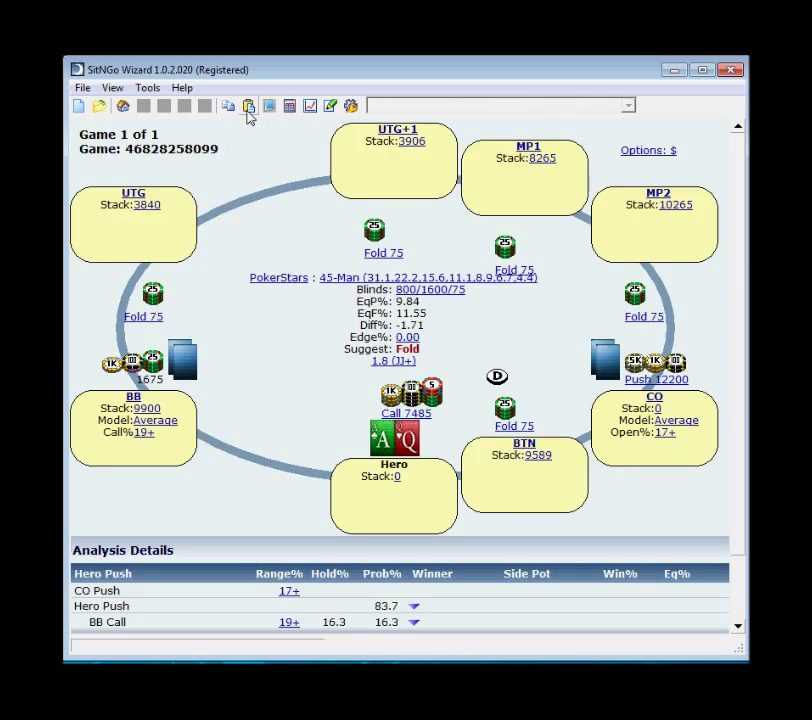
# Step: Switch the hand analysis to chip equity mode and return it to prize-money equity
pyautogui.click(651, 152)
pyautogui.click(703, 145)
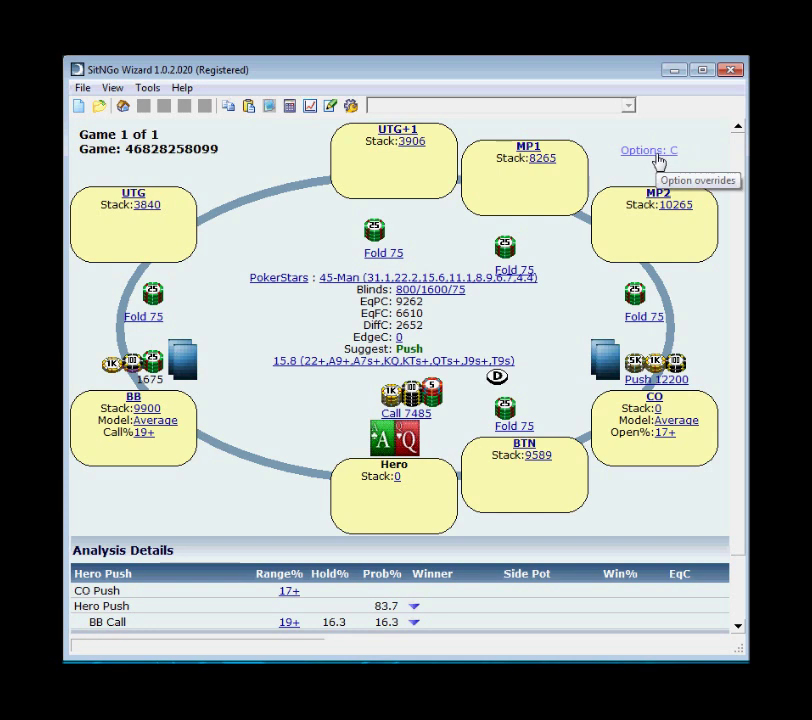
pyautogui.click(657, 153)
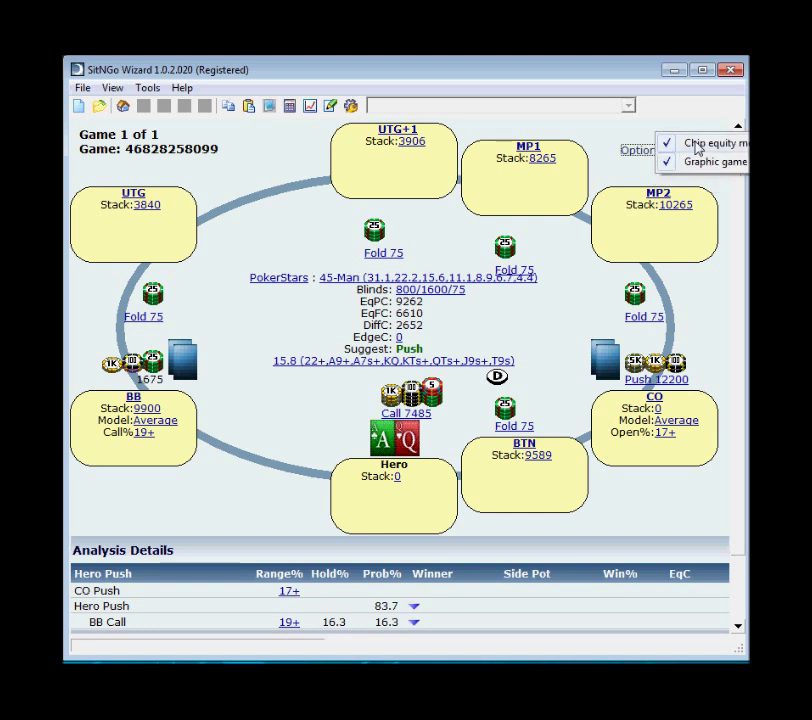
pyautogui.click(695, 147)
# Step: Turn off the graphic game view to show the hand as a table, and restore the graphic view
pyautogui.click(668, 152)
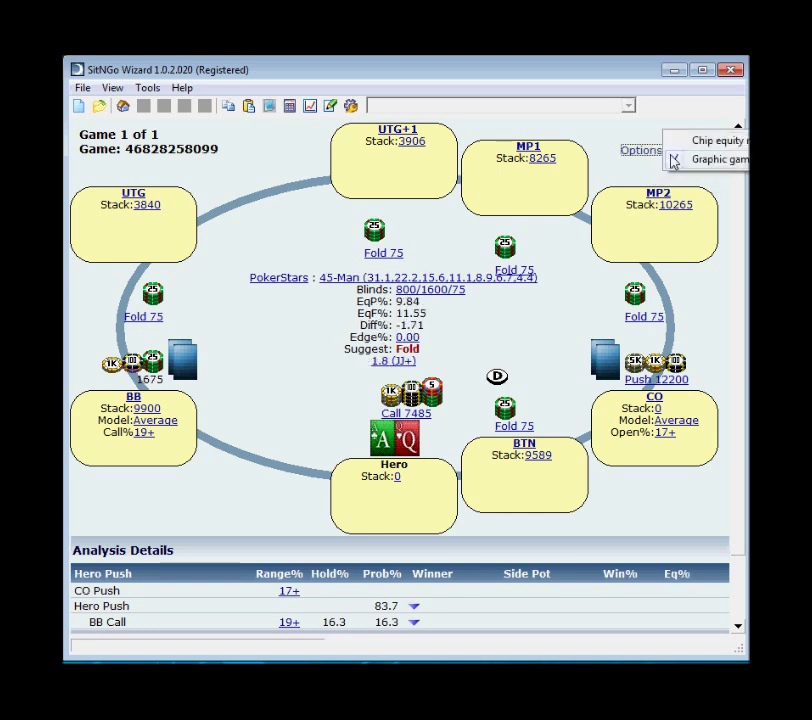
pyautogui.click(690, 160)
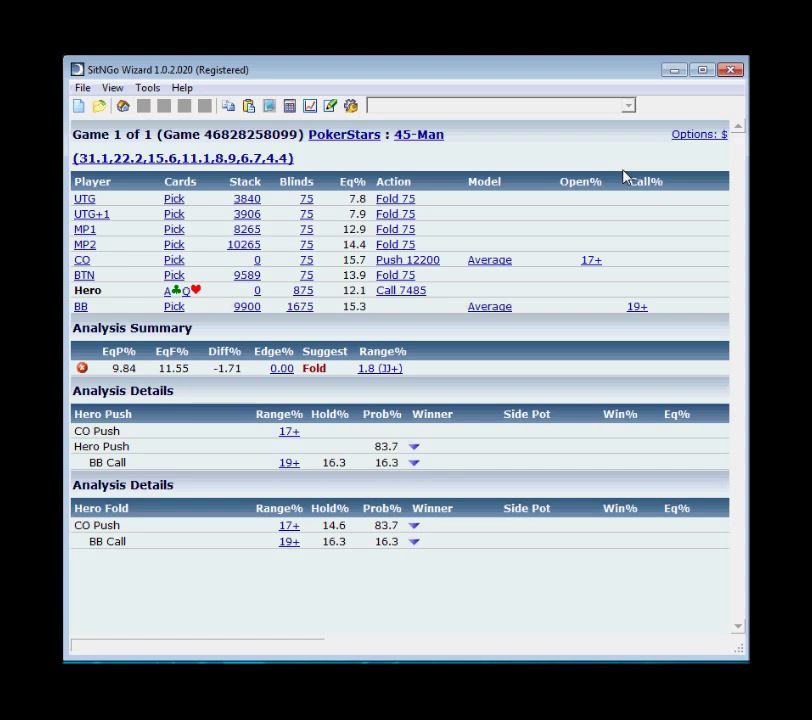
pyautogui.click(700, 141)
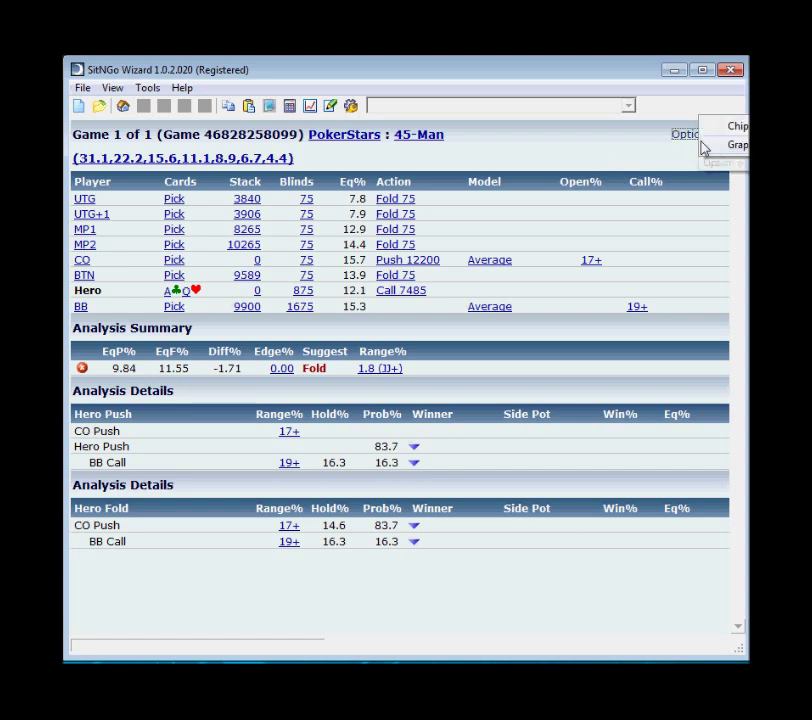
pyautogui.click(714, 146)
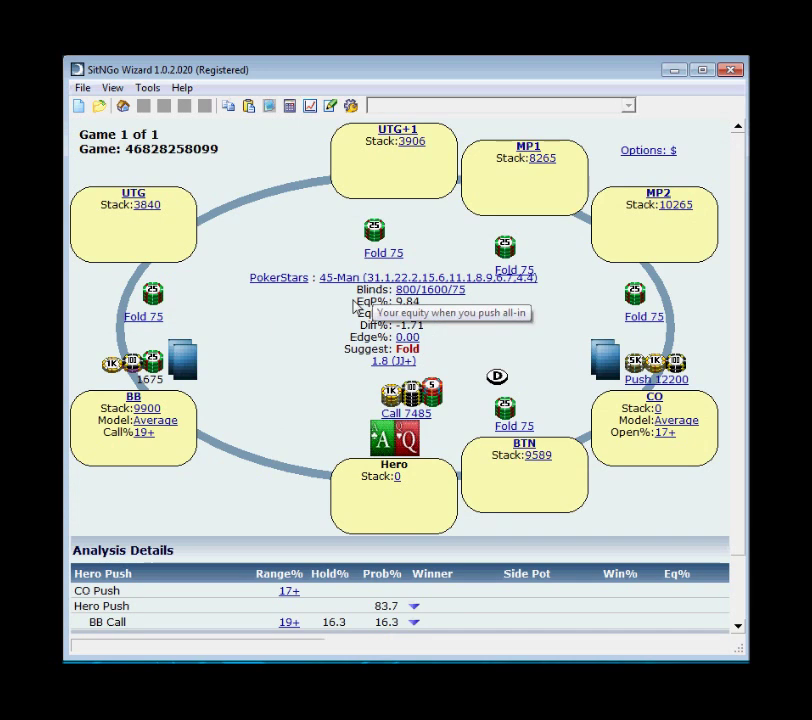
# Step: View BB's player model options and try ranges of 10.8 and 3 percent for CO Push, Hero Push, cancelling the changes
pyautogui.click(166, 423)
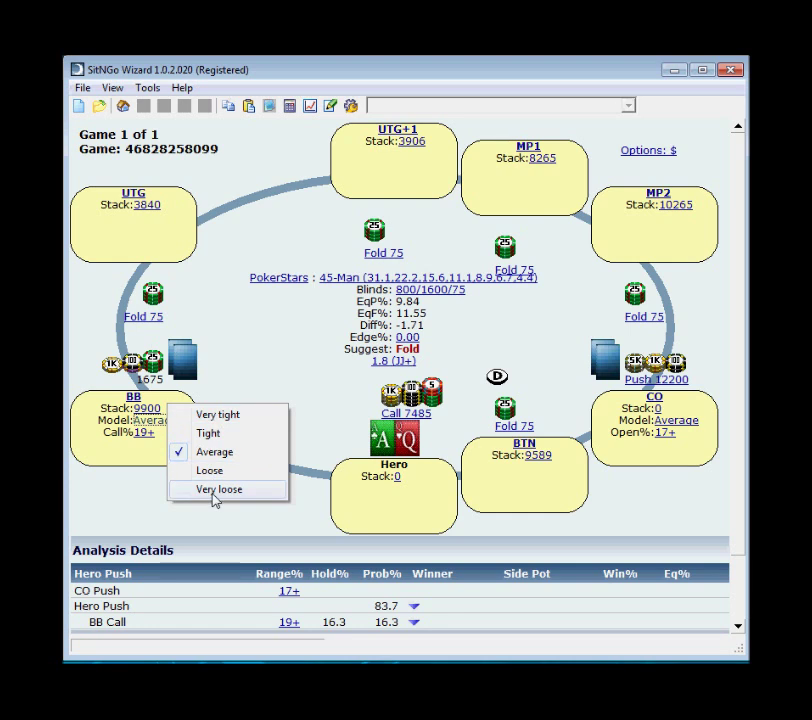
pyautogui.click(156, 460)
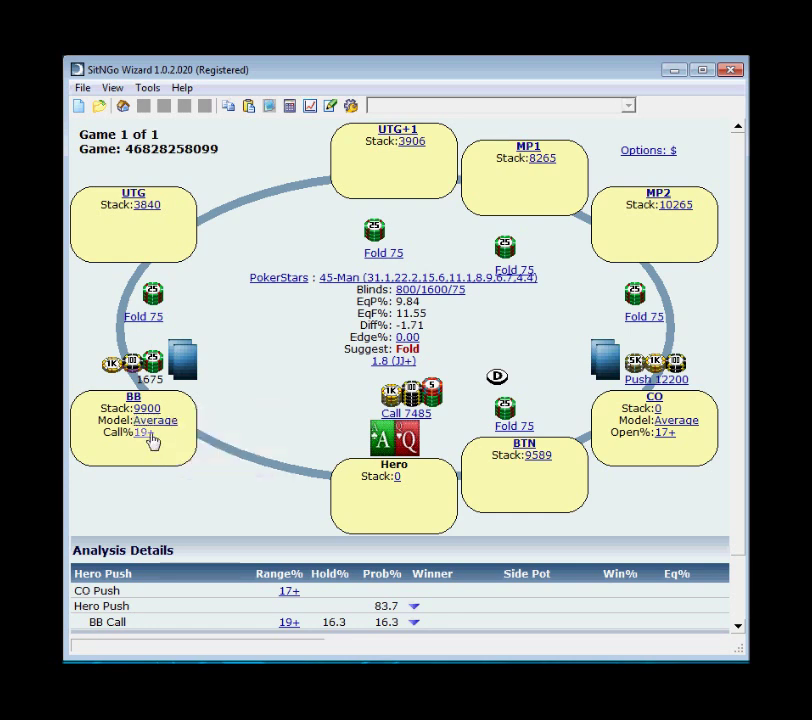
pyautogui.click(149, 434)
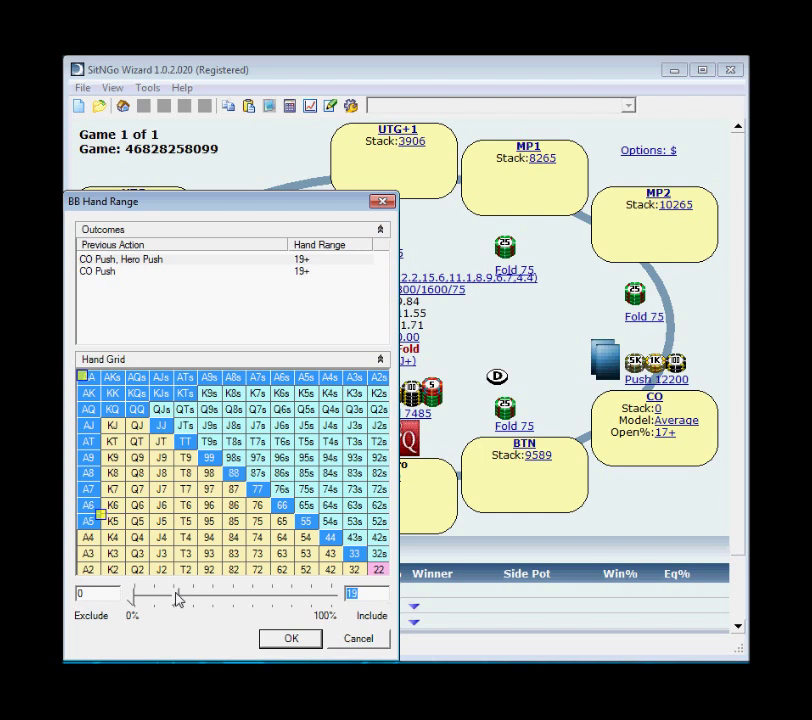
pyautogui.moveTo(178, 601); pyautogui.dragTo(158, 598)
pyautogui.doubleClick(372, 594)
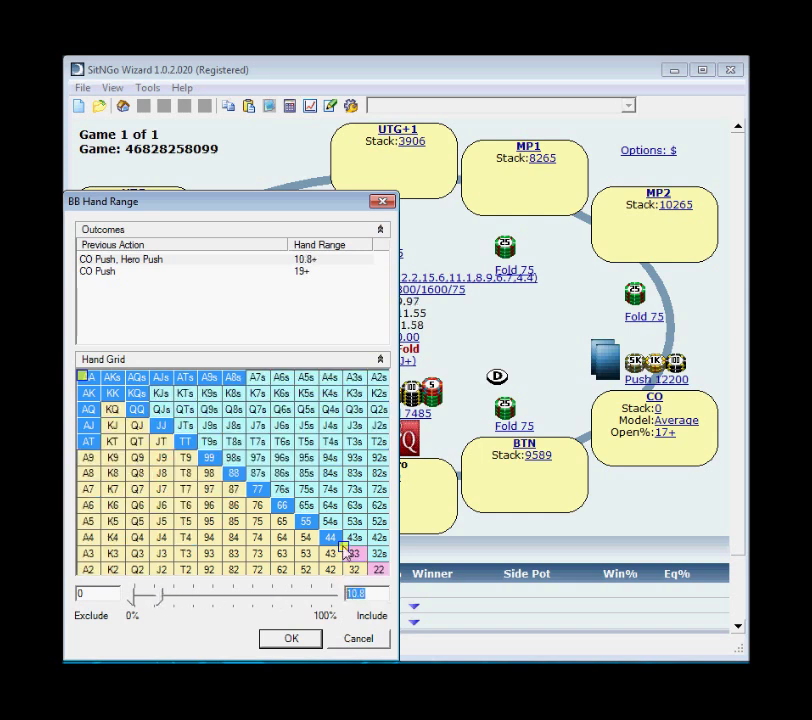
pyautogui.moveTo(343, 548); pyautogui.dragTo(165, 420)
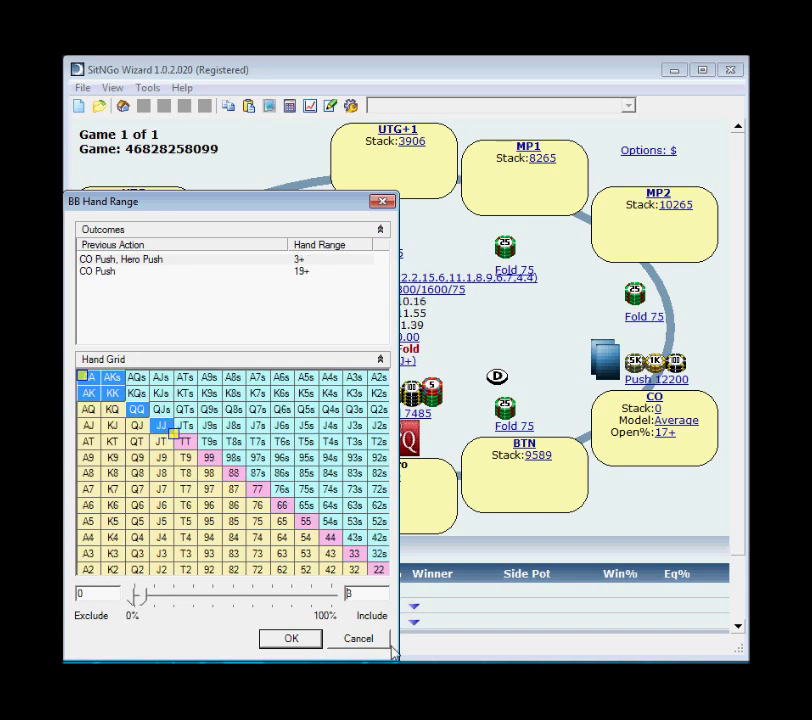
pyautogui.click(356, 640)
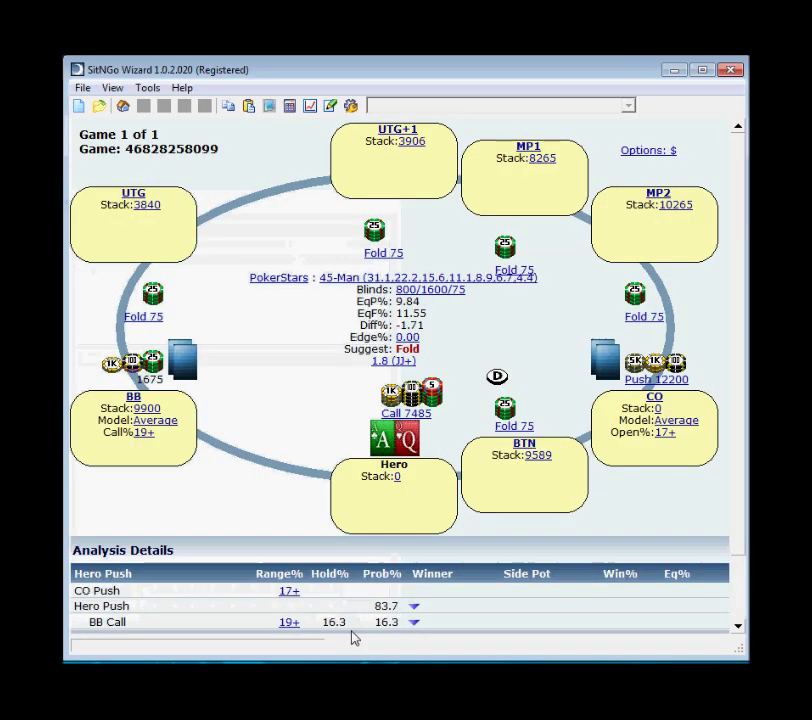
# Step: Try the NLHE Step 3 game type, restore 45-Man, and view the available blind levels without changing them
pyautogui.click(453, 283)
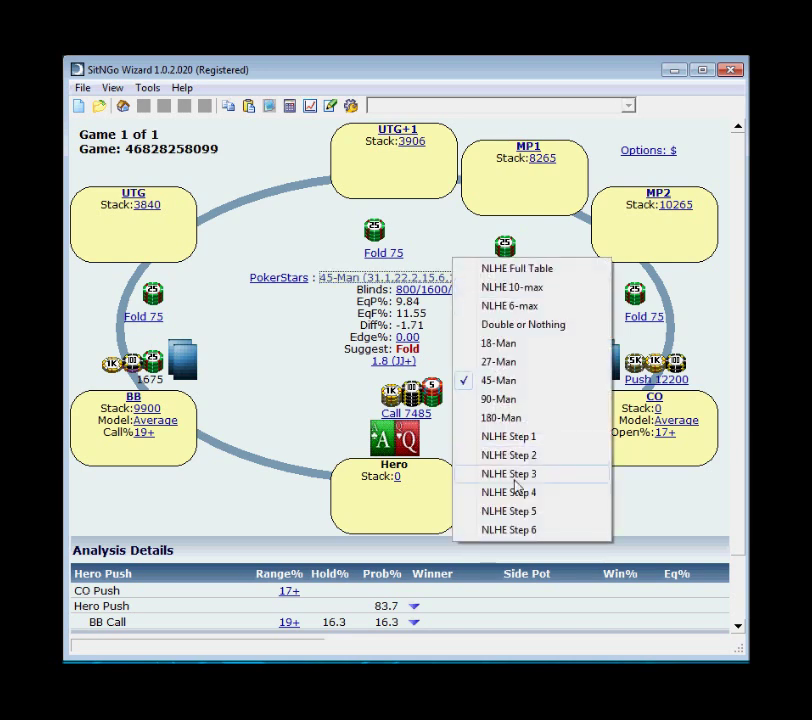
pyautogui.click(515, 474)
pyautogui.click(487, 284)
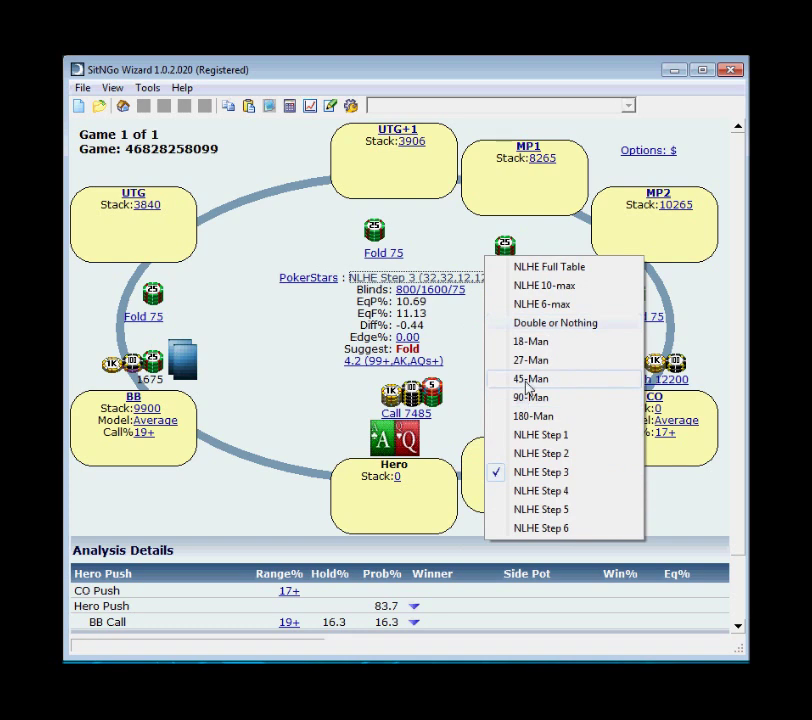
pyautogui.click(525, 383)
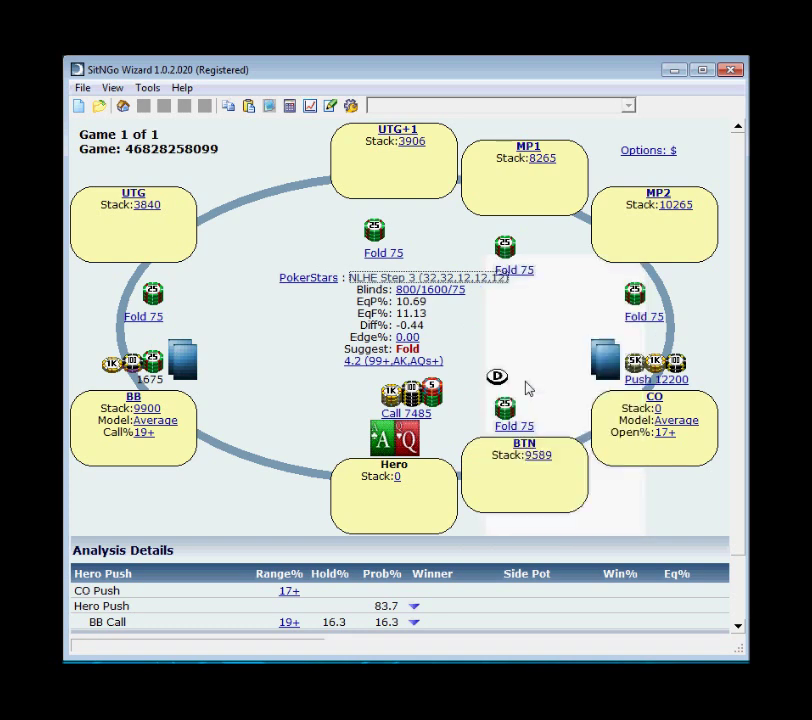
pyautogui.click(418, 295)
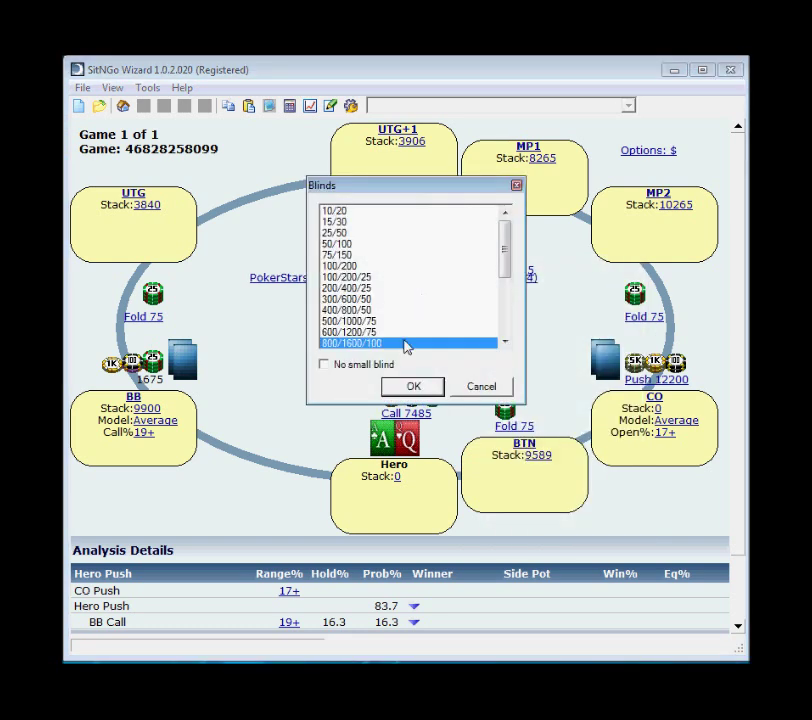
pyautogui.click(470, 392)
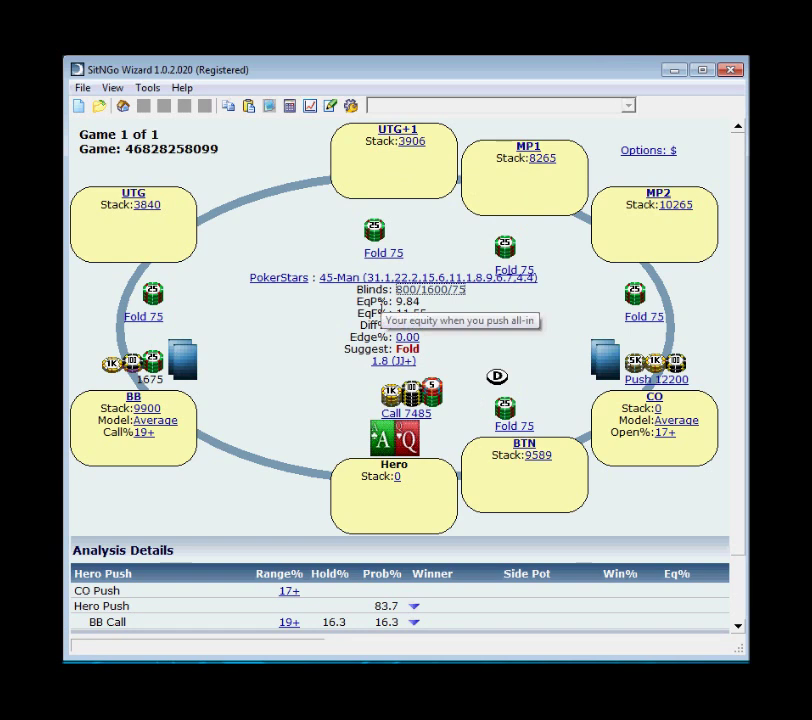
# Step: Set the required edge for the hand analysis to -0.20 percent
pyautogui.moveTo(381, 315)
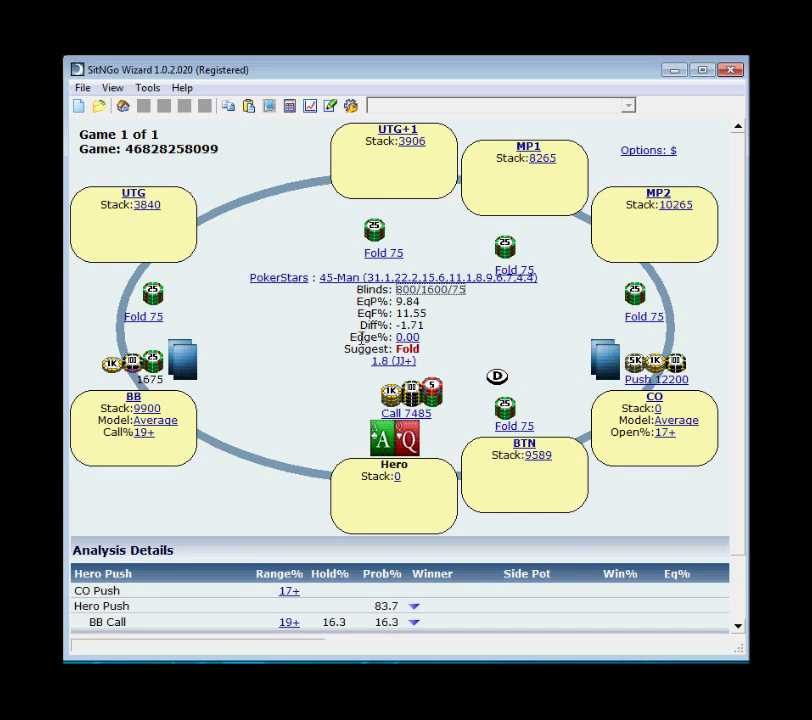
pyautogui.click(404, 341)
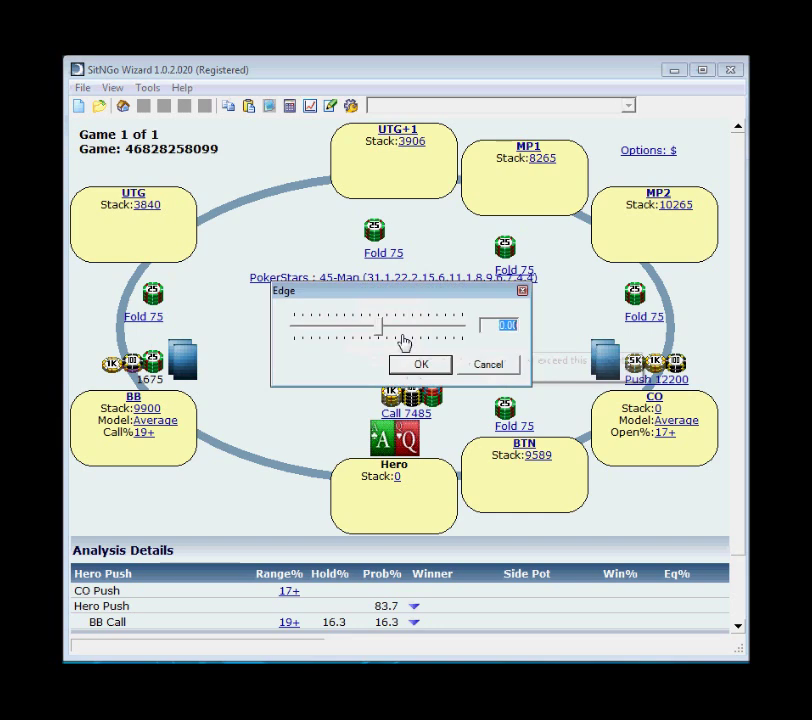
pyautogui.moveTo(379, 330); pyautogui.dragTo(361, 336)
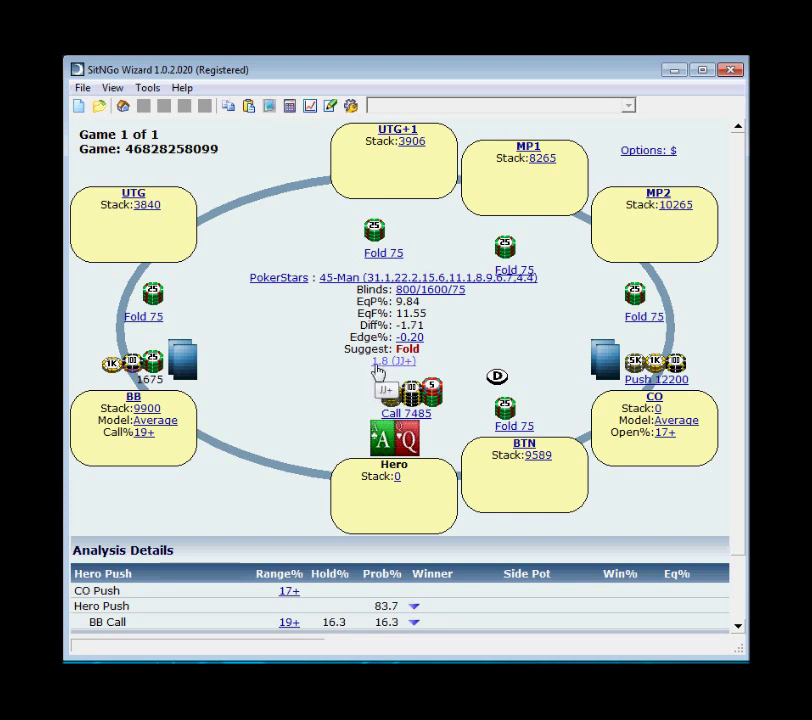
# Step: Widen the CO player's opening hand range to 60.1 percent and apply it
pyautogui.click(667, 433)
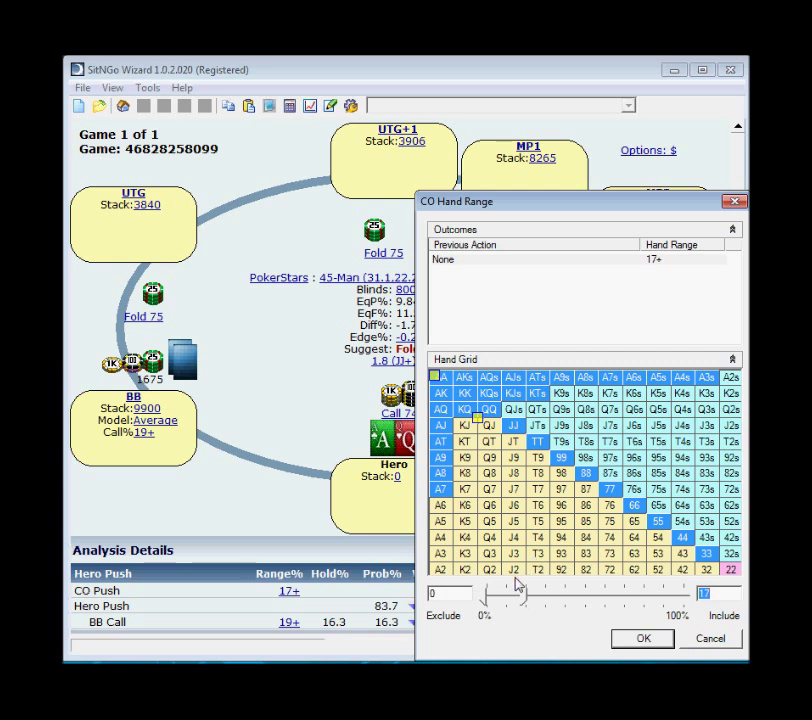
pyautogui.moveTo(527, 600); pyautogui.dragTo(612, 603)
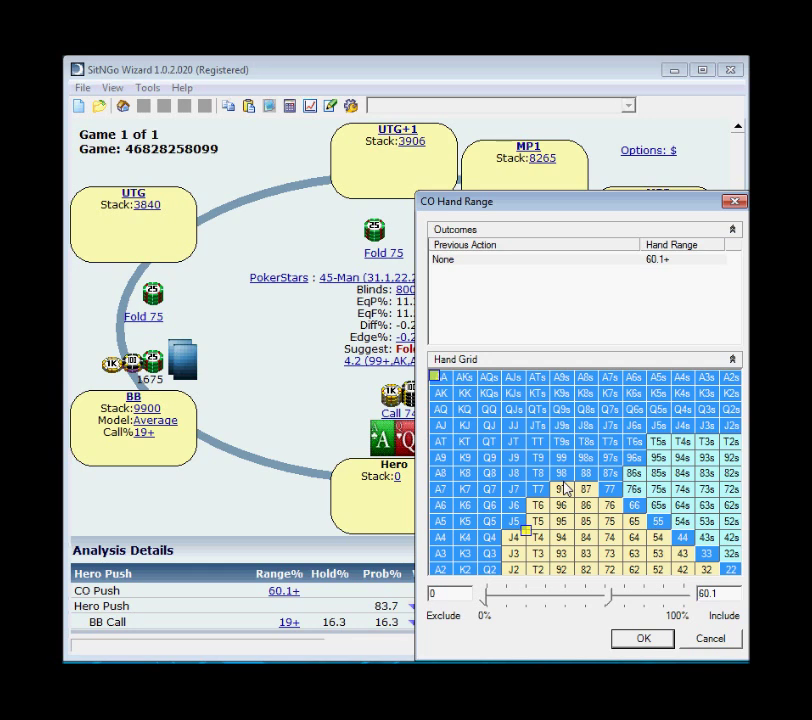
pyautogui.press('Return')
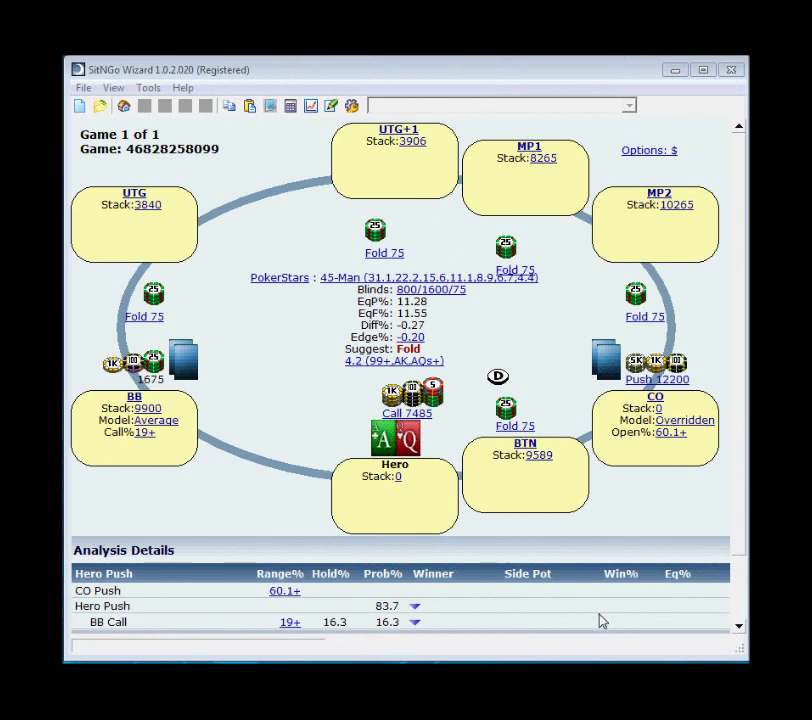
# Step: Narrow BB's calling range for the CO Push, Hero Push outcome to 5.1 percent
pyautogui.click(148, 433)
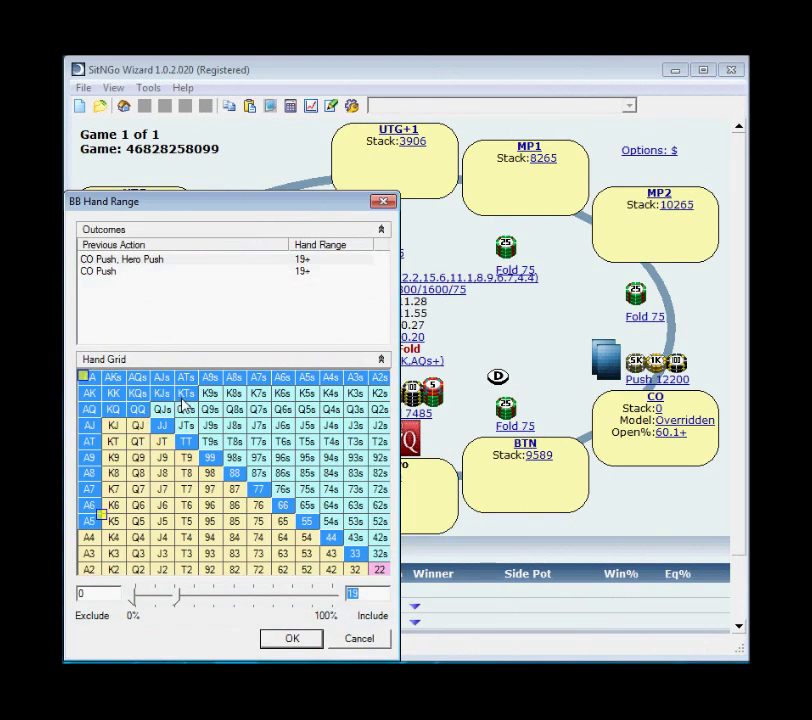
pyautogui.click(186, 425)
pyautogui.click(211, 458)
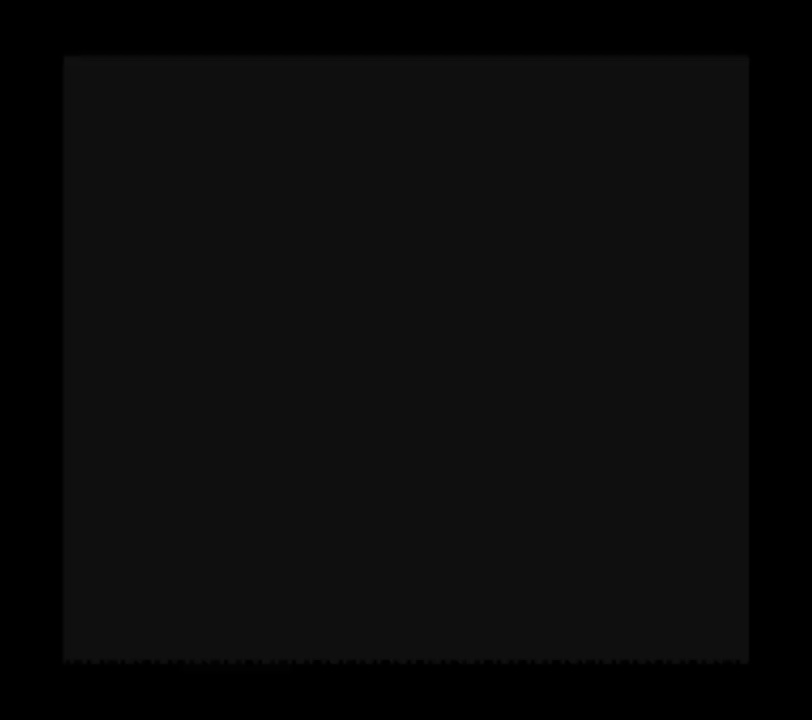
# Step: Try 72.4 and 75.9 percent for BB's range in the CO Push outcome, settle on 10.3, and apply the range changes
pyautogui.click(173, 272)
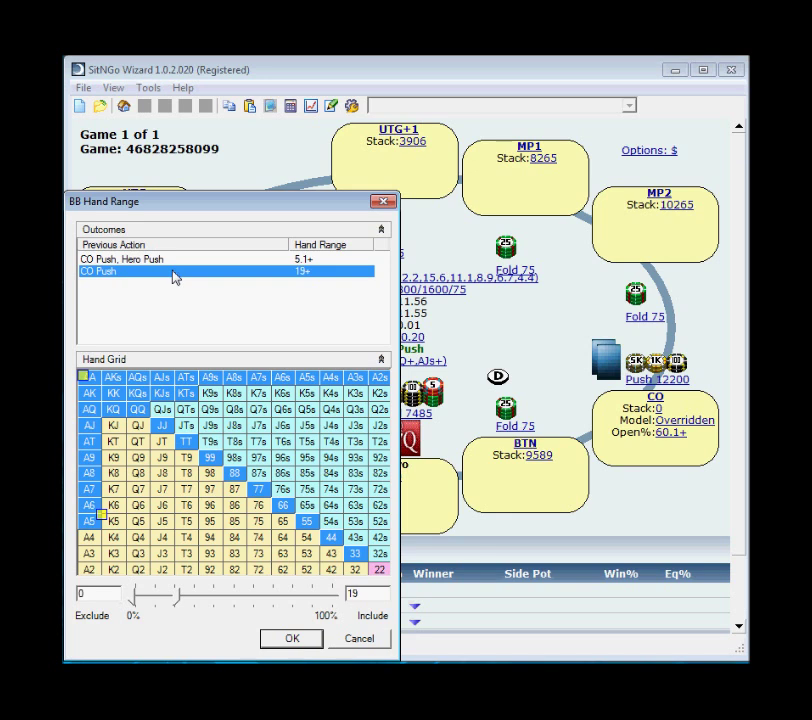
pyautogui.moveTo(227, 208); pyautogui.dragTo(156, 206)
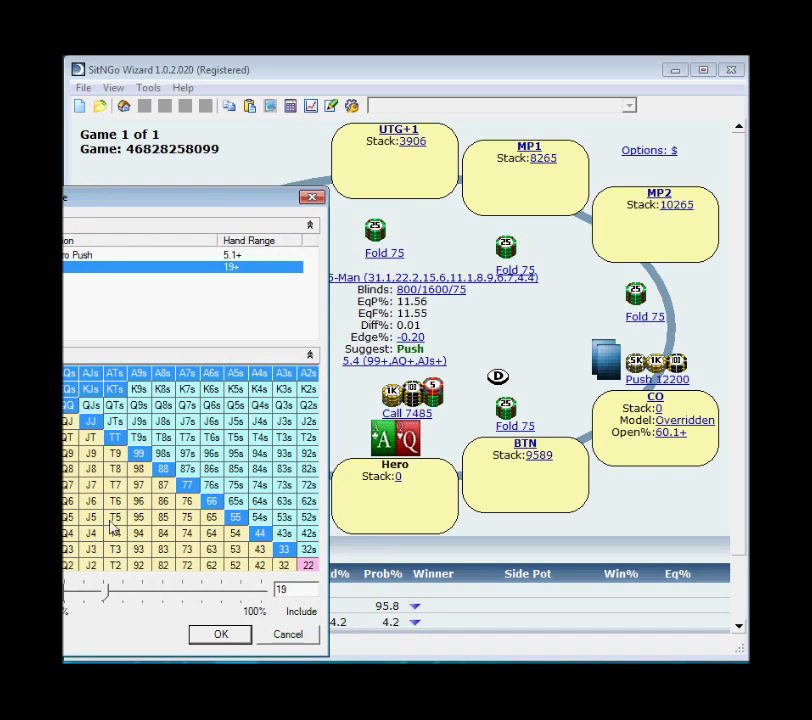
pyautogui.moveTo(108, 596); pyautogui.dragTo(211, 599)
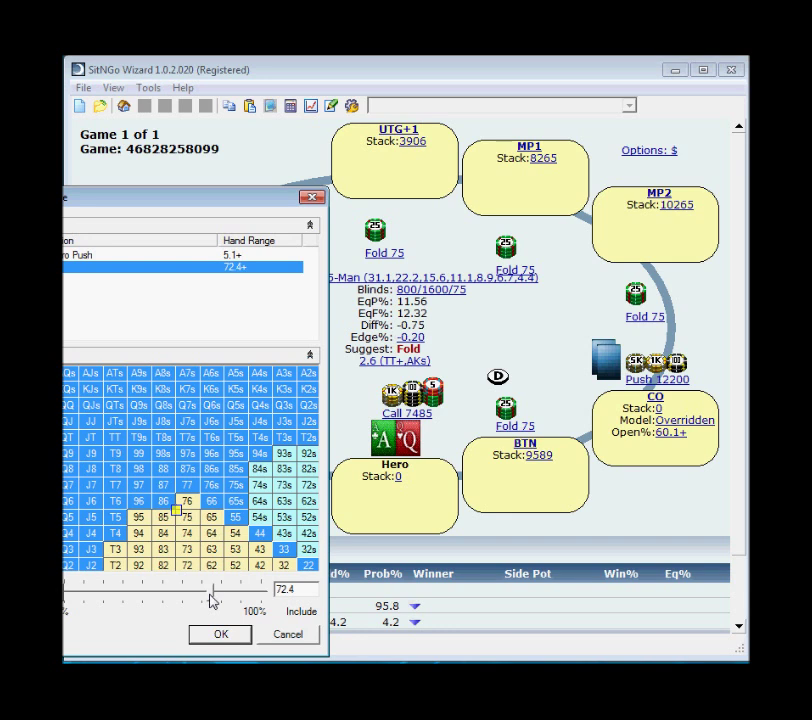
pyautogui.moveTo(211, 599); pyautogui.dragTo(219, 598)
pyautogui.moveTo(183, 199); pyautogui.dragTo(247, 197)
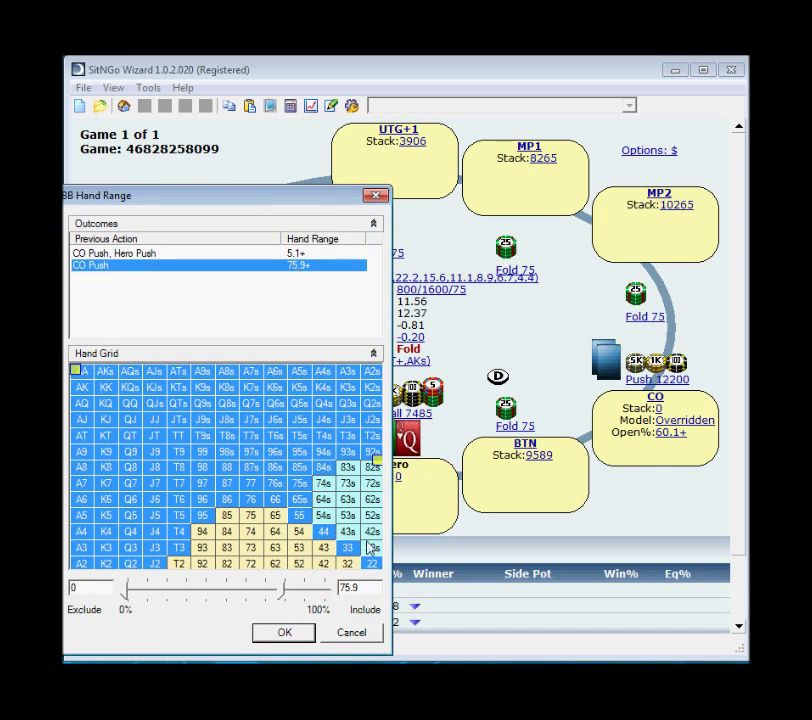
pyautogui.moveTo(373, 462); pyautogui.dragTo(137, 390)
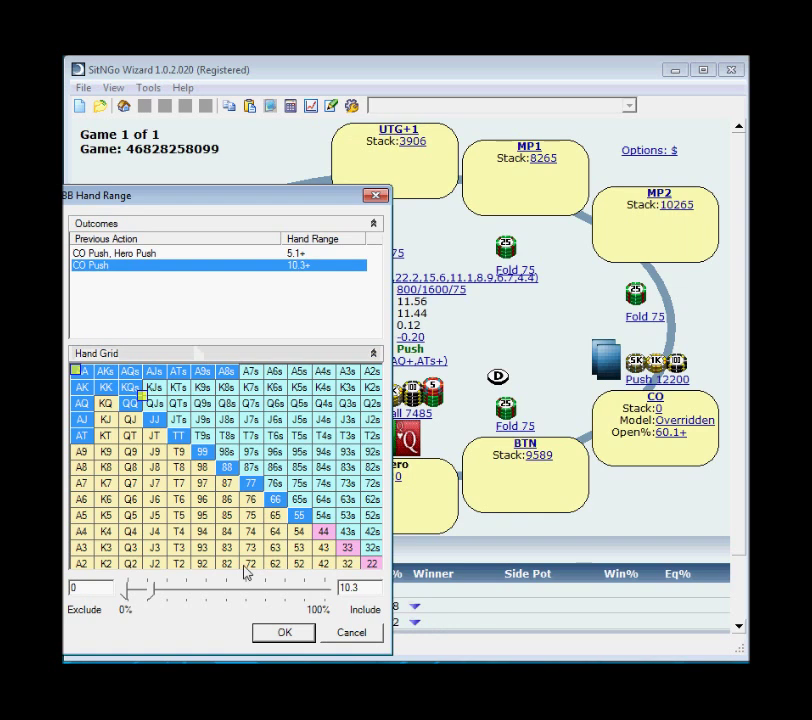
pyautogui.click(282, 632)
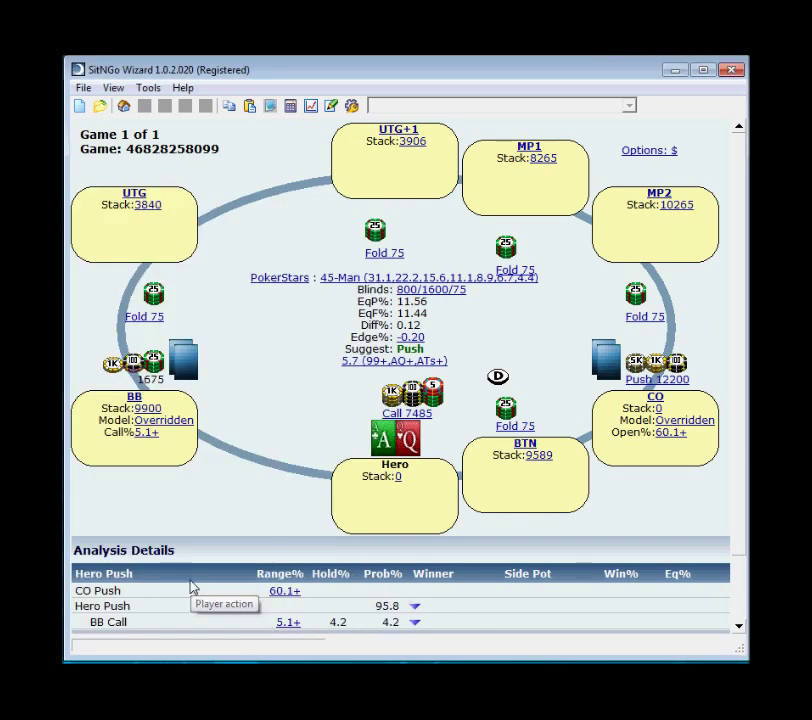
# Step: Highlight the equity difference, the suggested pushing range and the fold equity figure in the analysis results
pyautogui.moveTo(361, 325); pyautogui.dragTo(420, 332)
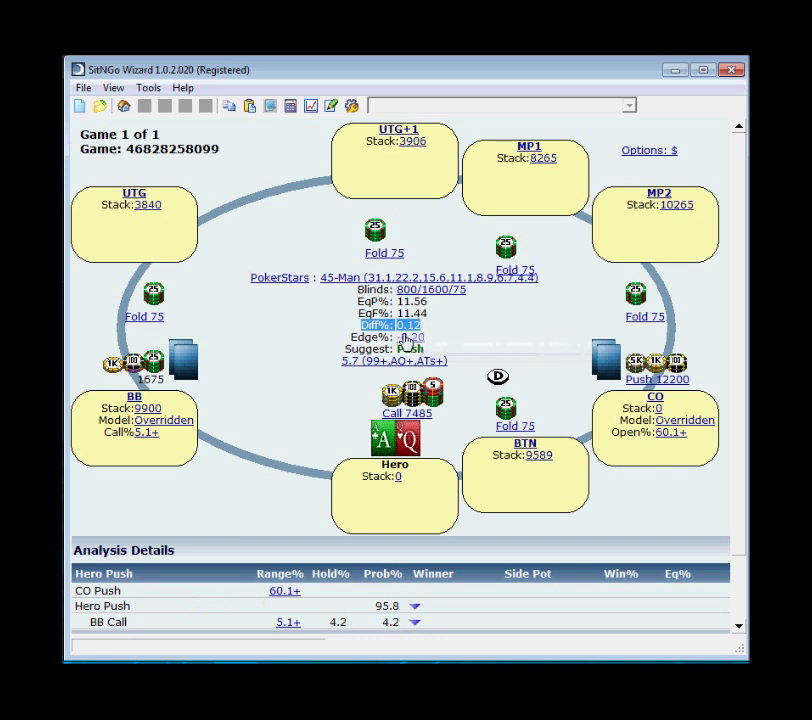
pyautogui.moveTo(341, 362); pyautogui.dragTo(440, 366)
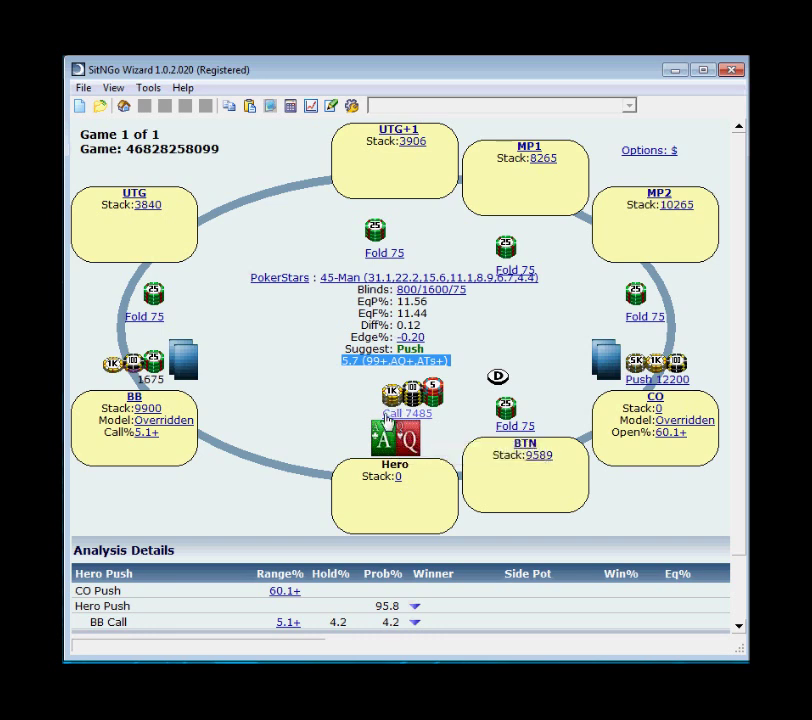
pyautogui.click(362, 314)
pyautogui.moveTo(362, 314); pyautogui.dragTo(435, 314)
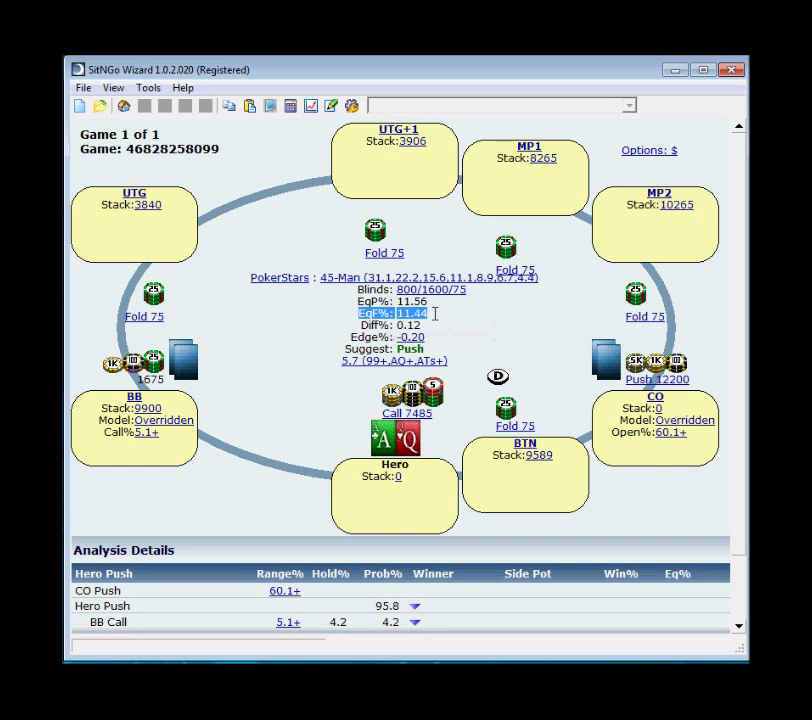